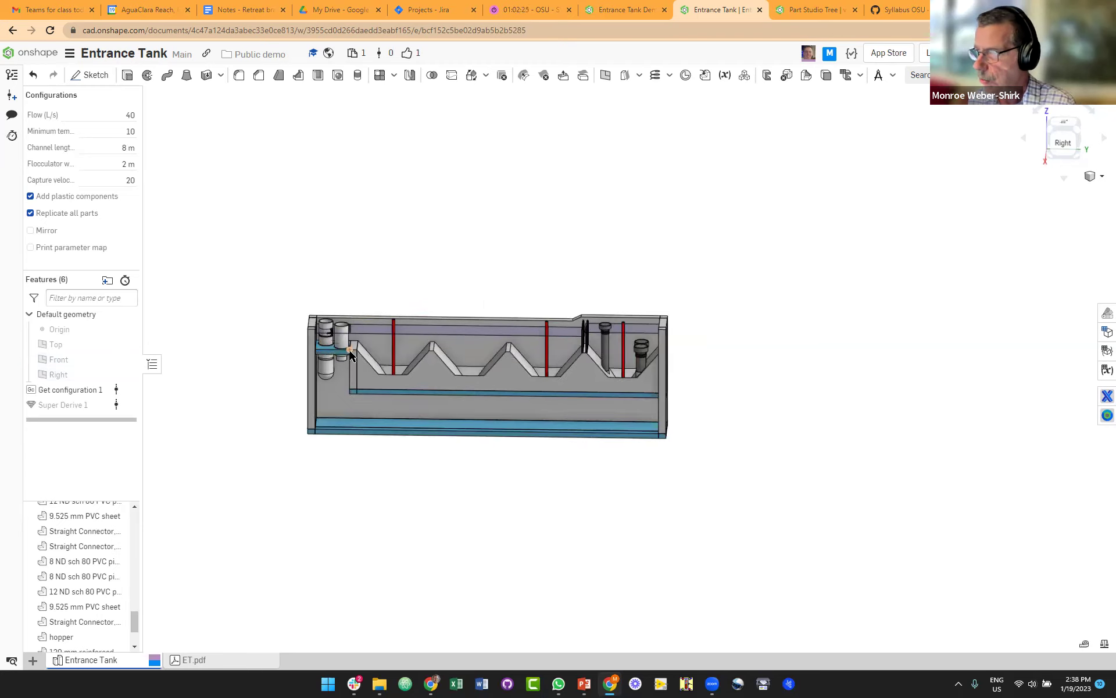
pyautogui.scroll(1, 350, 355)
pyautogui.moveTo(350, 354); pyautogui.dragTo(423, 349, button='right')
pyautogui.scroll(6, 480, 292)
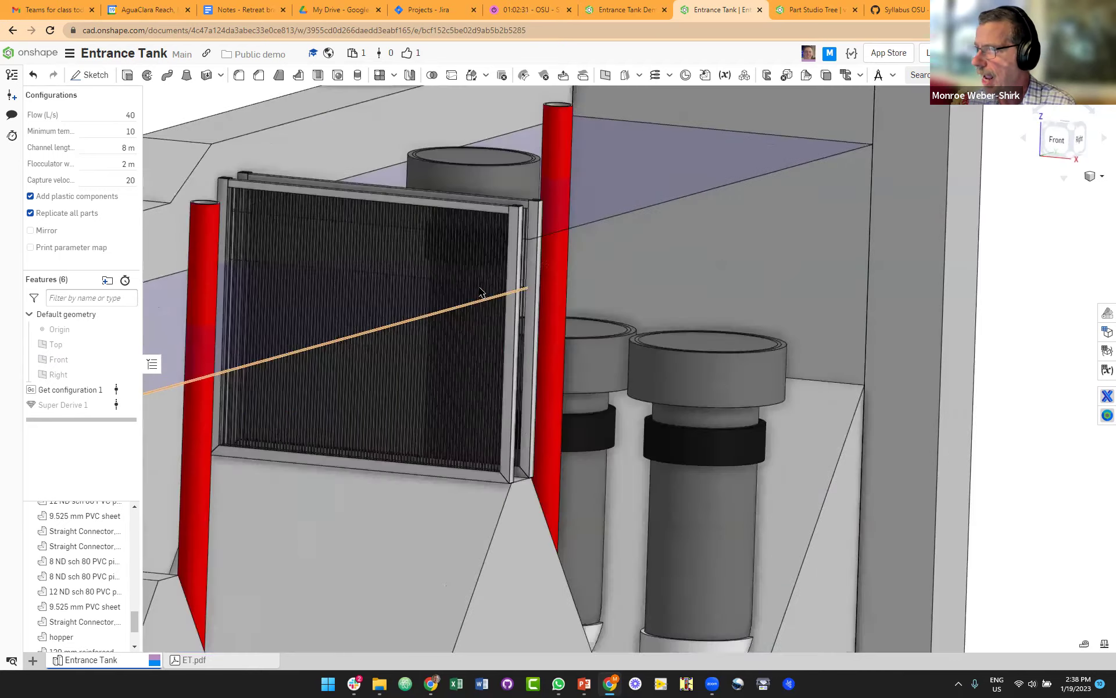
pyautogui.scroll(-2, 481, 292)
pyautogui.moveTo(481, 291); pyautogui.dragTo(462, 326, button='right')
pyautogui.scroll(-2, 471, 313)
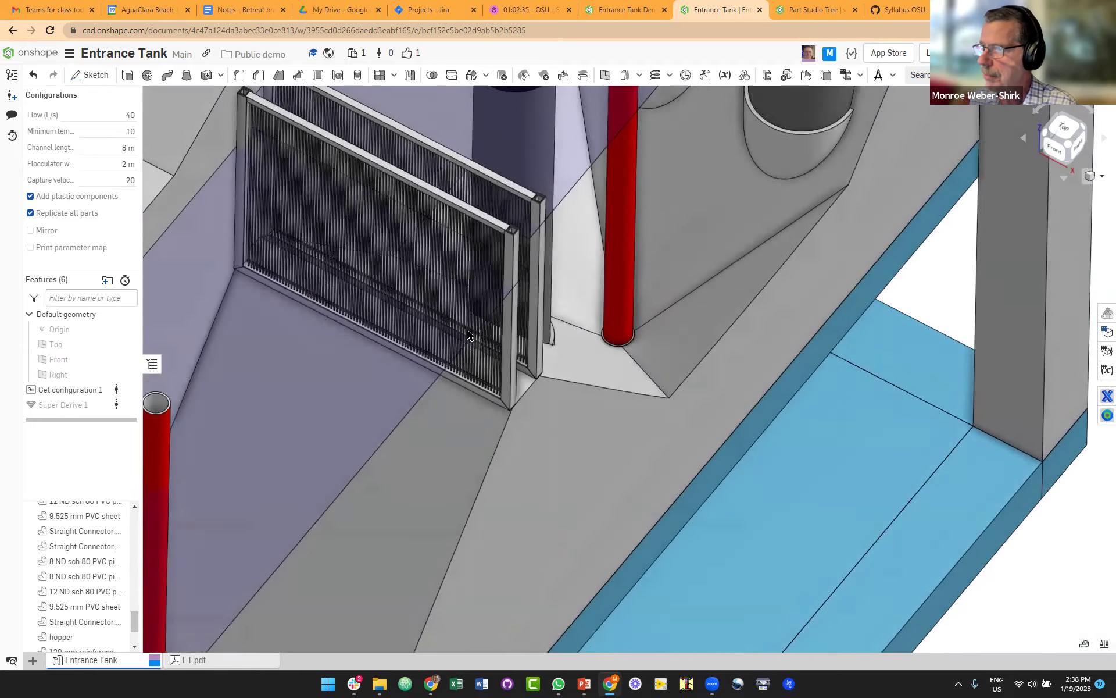
pyautogui.scroll(1, 459, 329)
pyautogui.scroll(2, 460, 327)
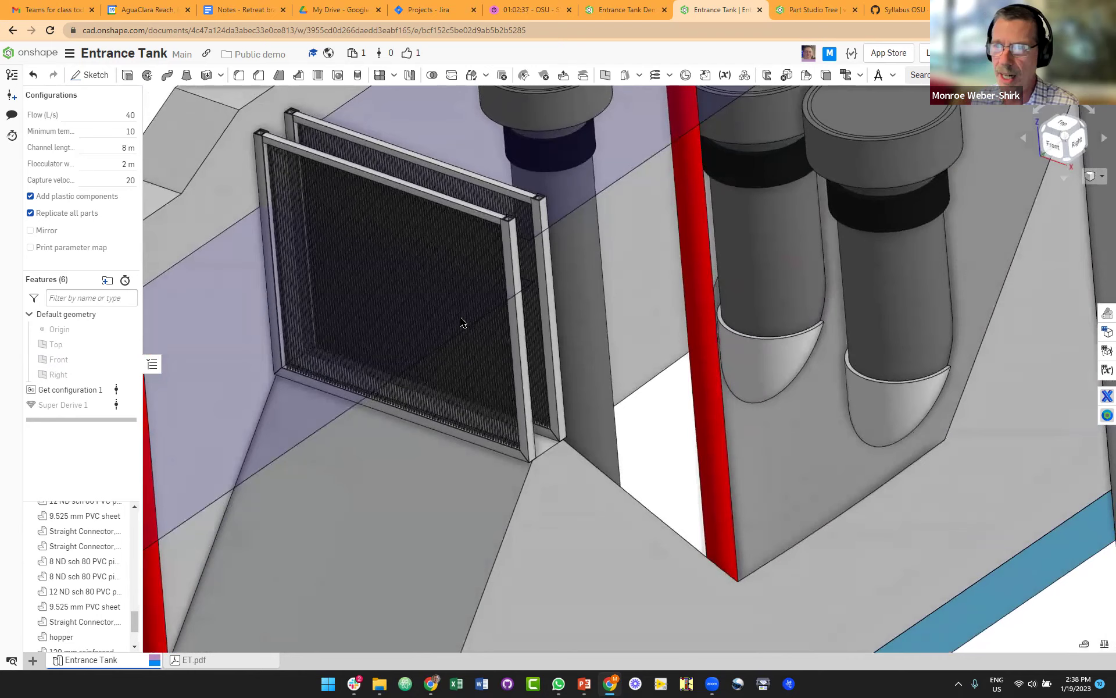
pyautogui.scroll(1, 462, 322)
pyautogui.scroll(-6, 463, 323)
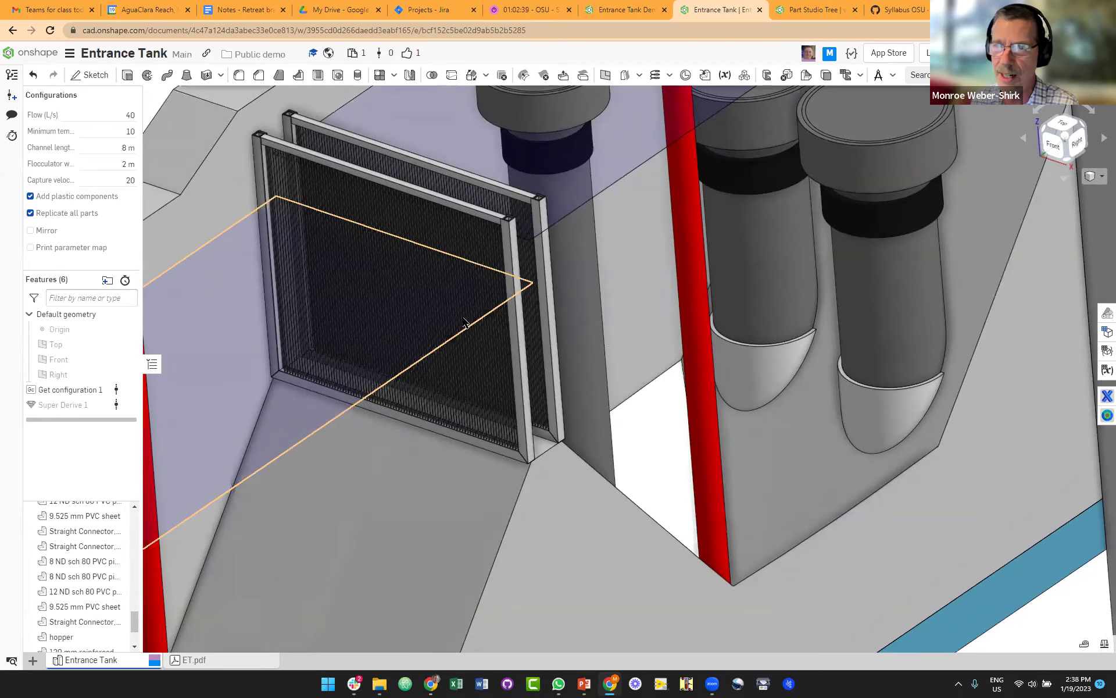
pyautogui.scroll(-5, 515, 283)
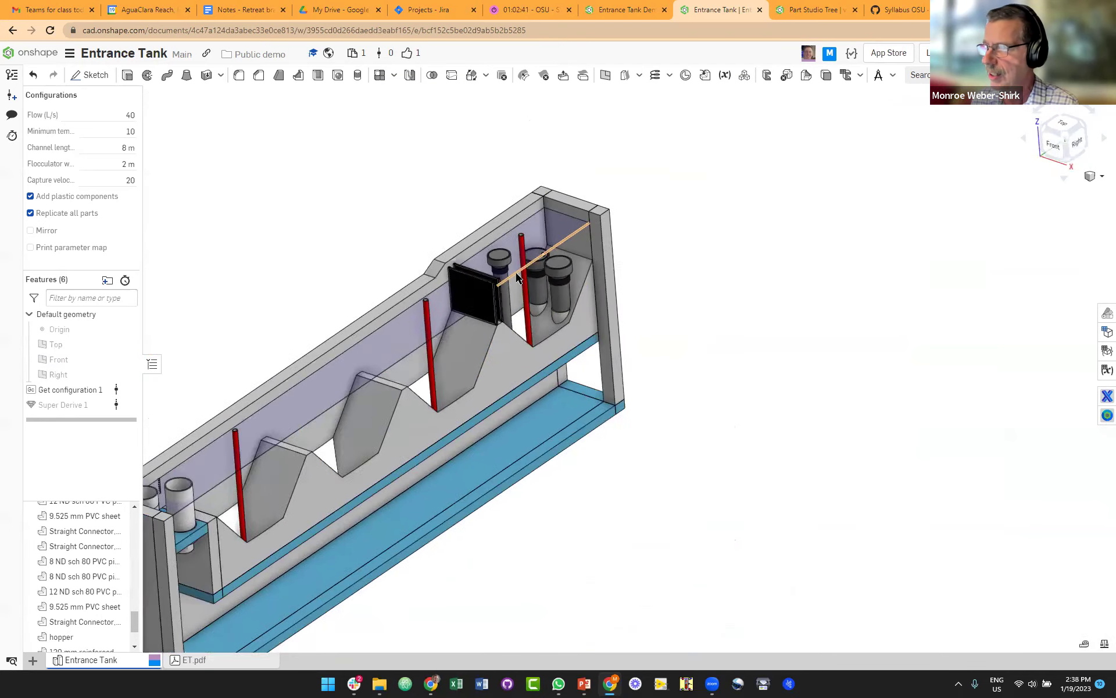
pyautogui.moveTo(511, 279); pyautogui.dragTo(495, 256, button='right')
pyautogui.scroll(-3, 491, 253)
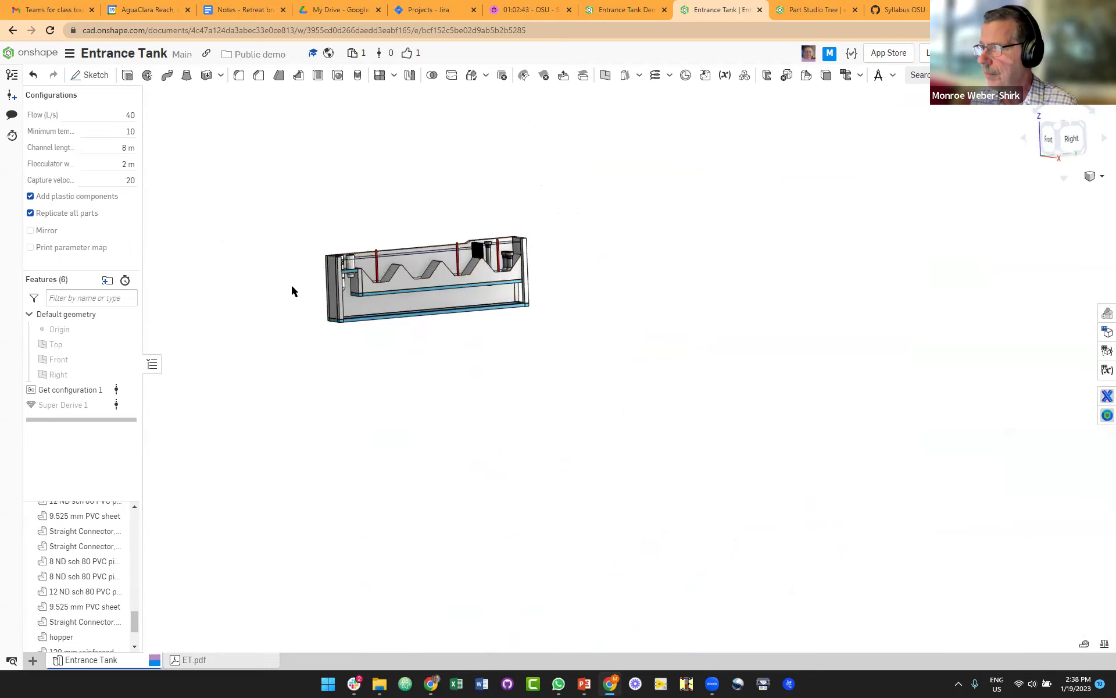
pyautogui.scroll(5, 314, 285)
pyautogui.moveTo(329, 279); pyautogui.dragTo(437, 229, button='right')
pyautogui.scroll(5, 440, 226)
pyautogui.scroll(4, 441, 225)
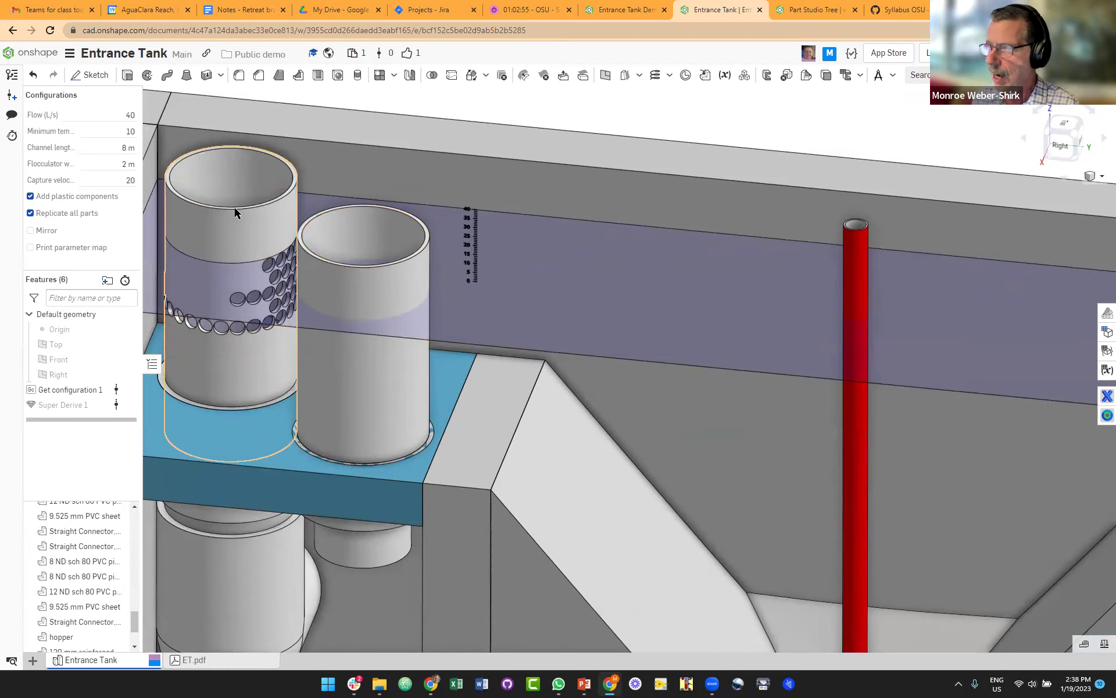
pyautogui.scroll(6, 527, 244)
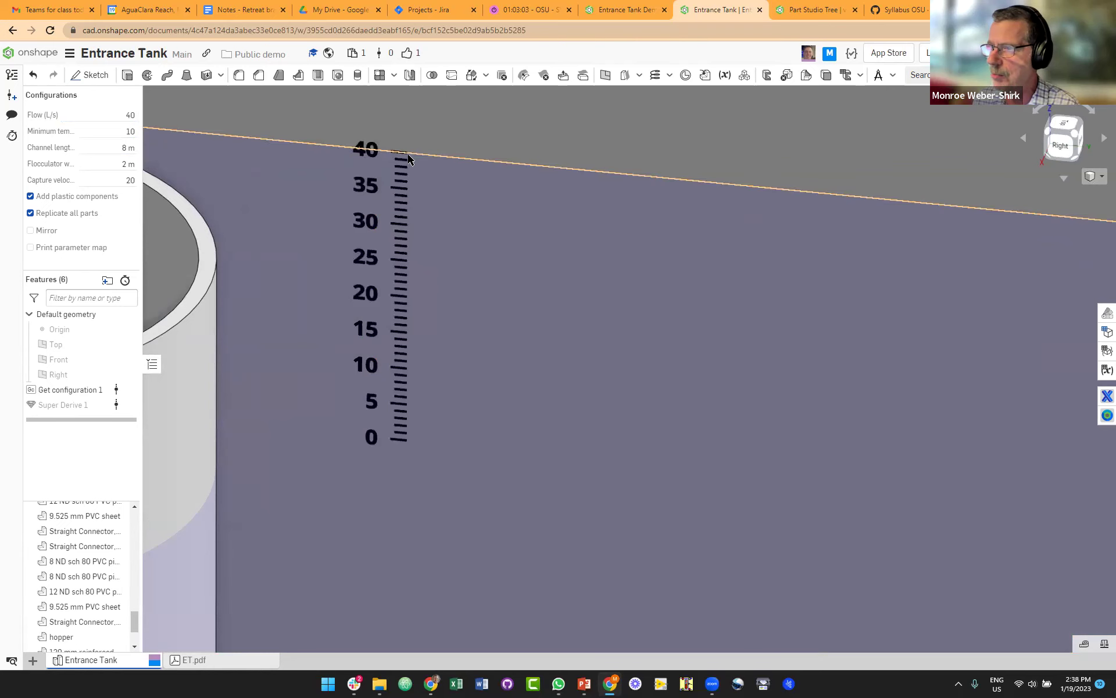
pyautogui.scroll(-6, 406, 154)
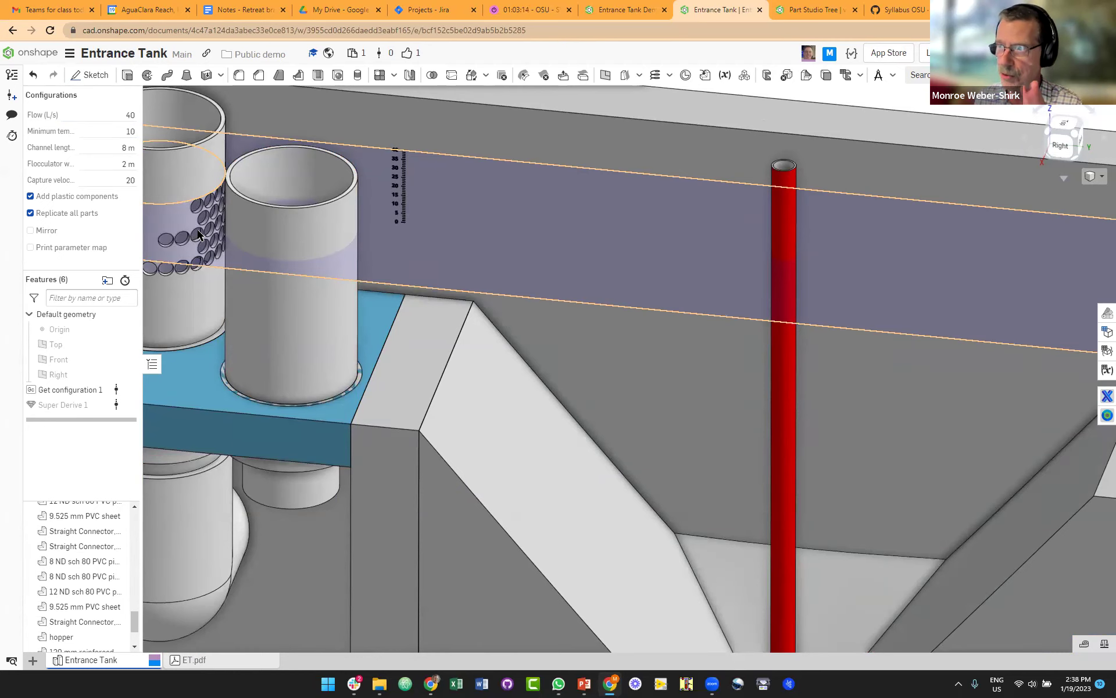
pyautogui.scroll(-4, 601, 220)
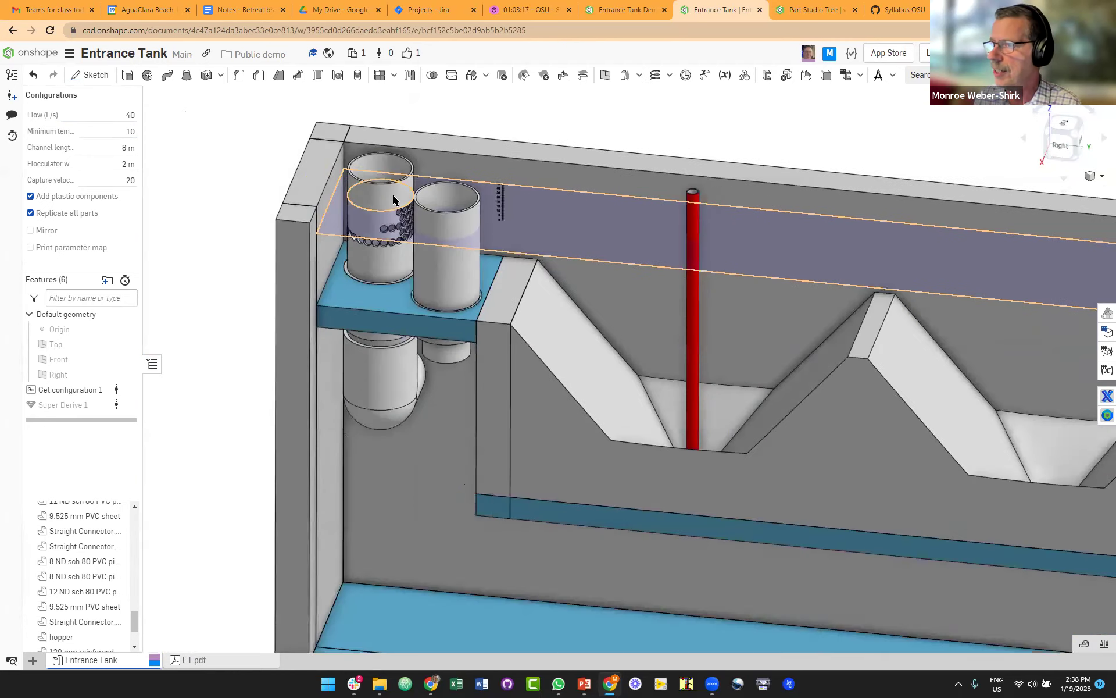
pyautogui.moveTo(372, 207); pyautogui.dragTo(548, 210, button='right')
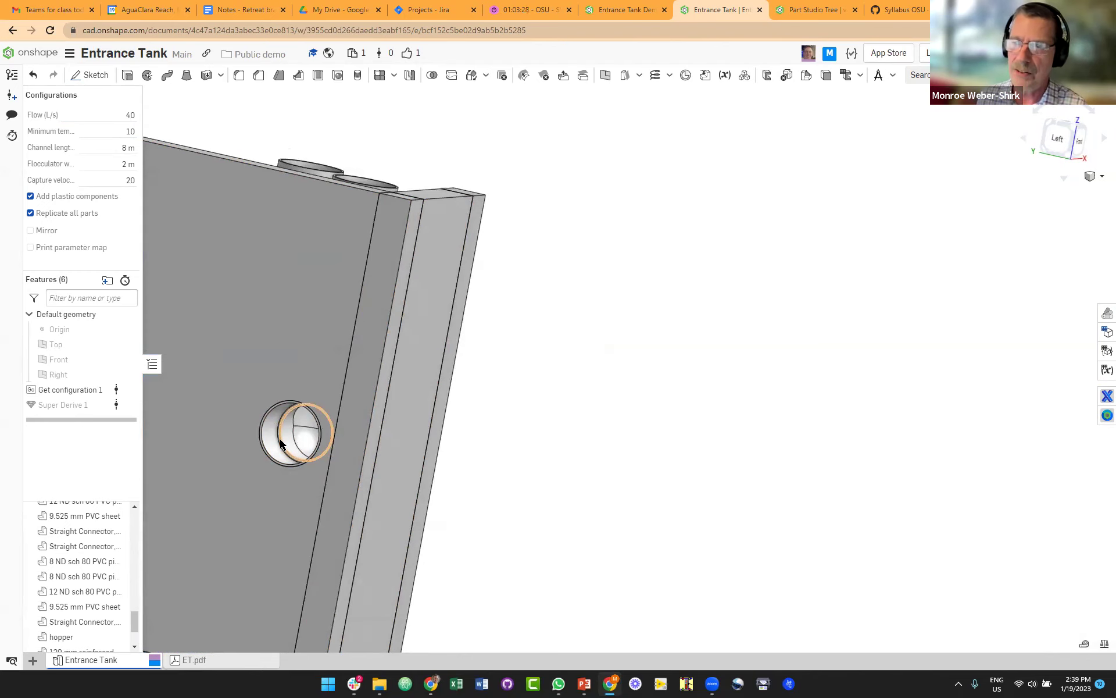
pyautogui.hotkey('shift', '7')
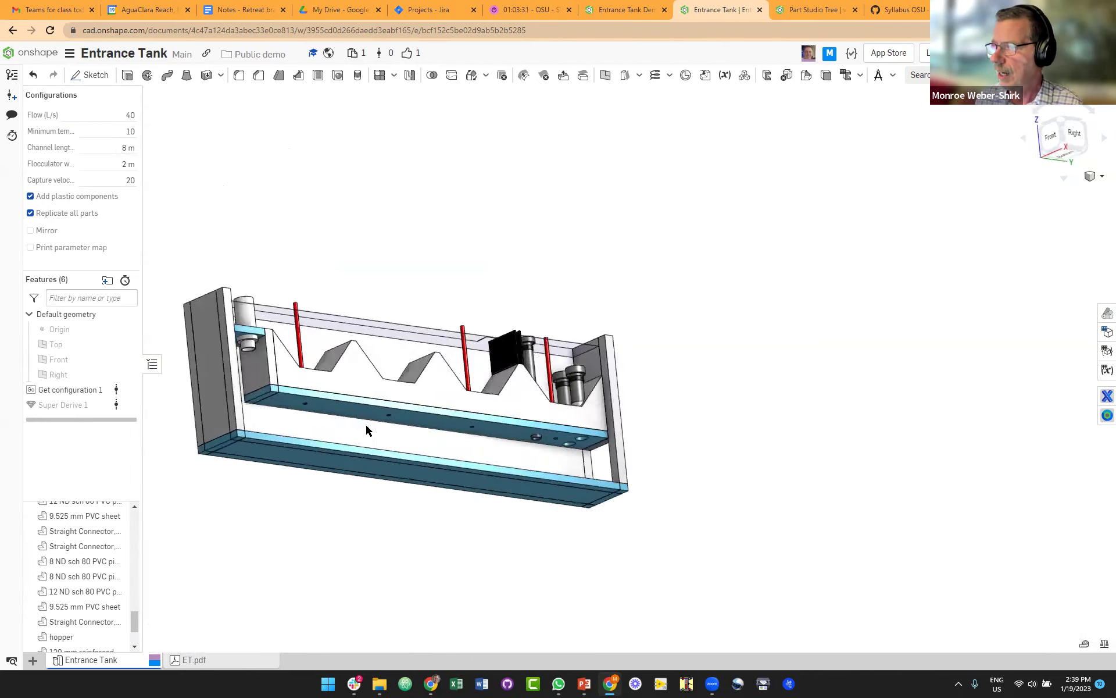
pyautogui.hotkey('shift', '4')
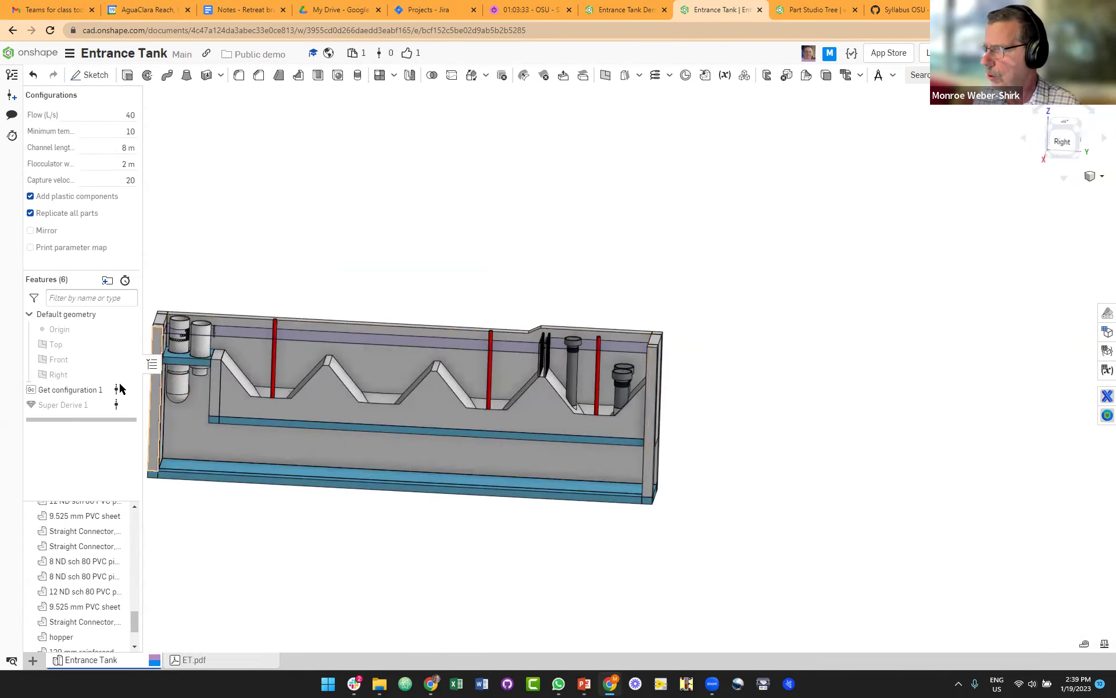
pyautogui.scroll(4, 204, 336)
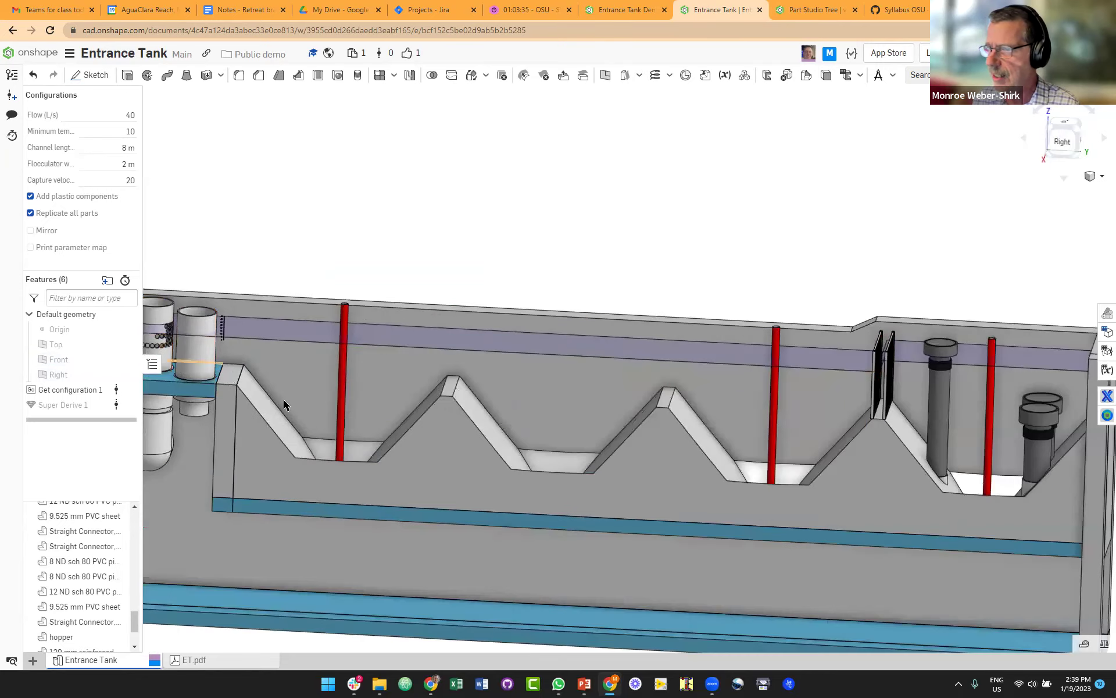
pyautogui.scroll(-5, 349, 387)
pyautogui.scroll(7, 311, 384)
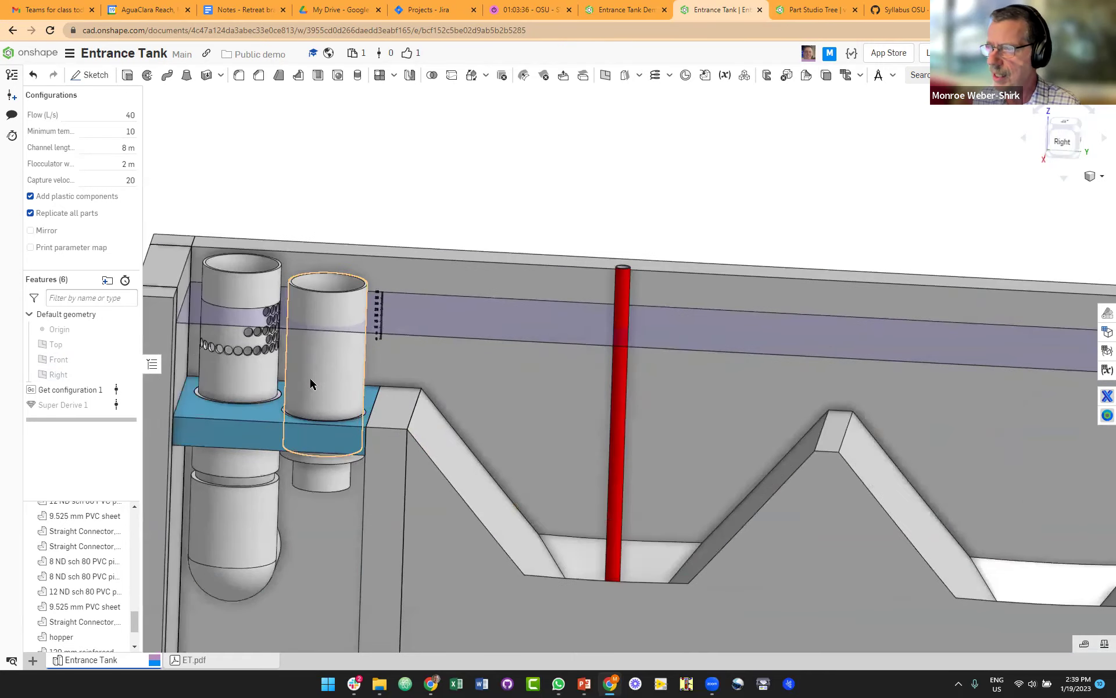
pyautogui.scroll(1, 311, 384)
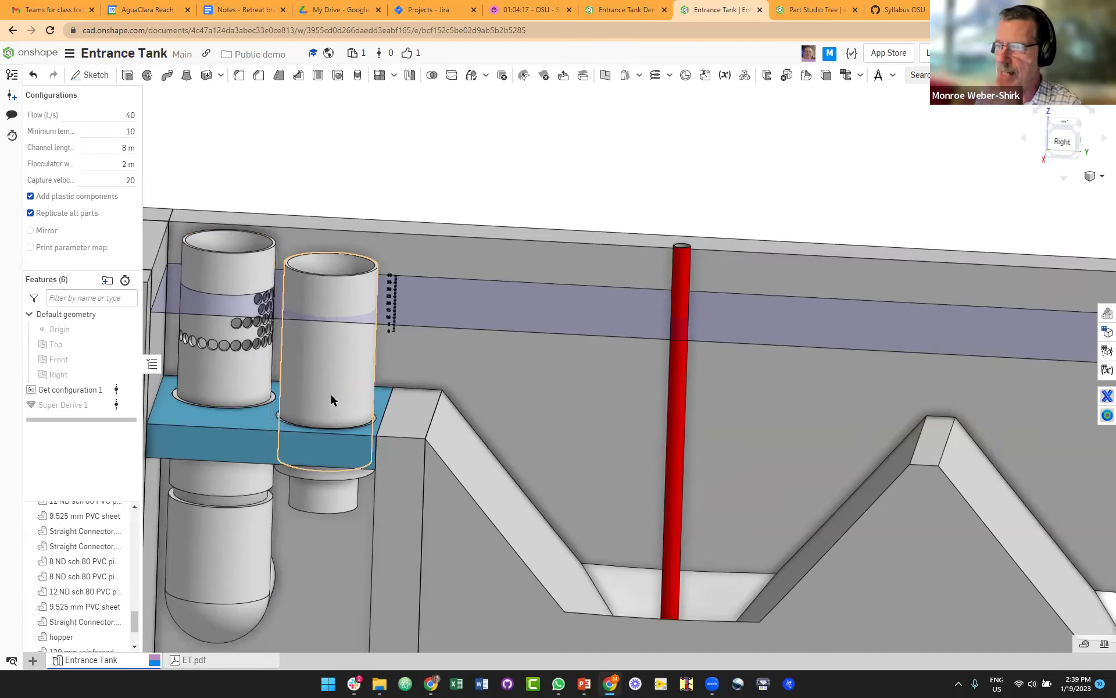
pyautogui.scroll(-3, 332, 358)
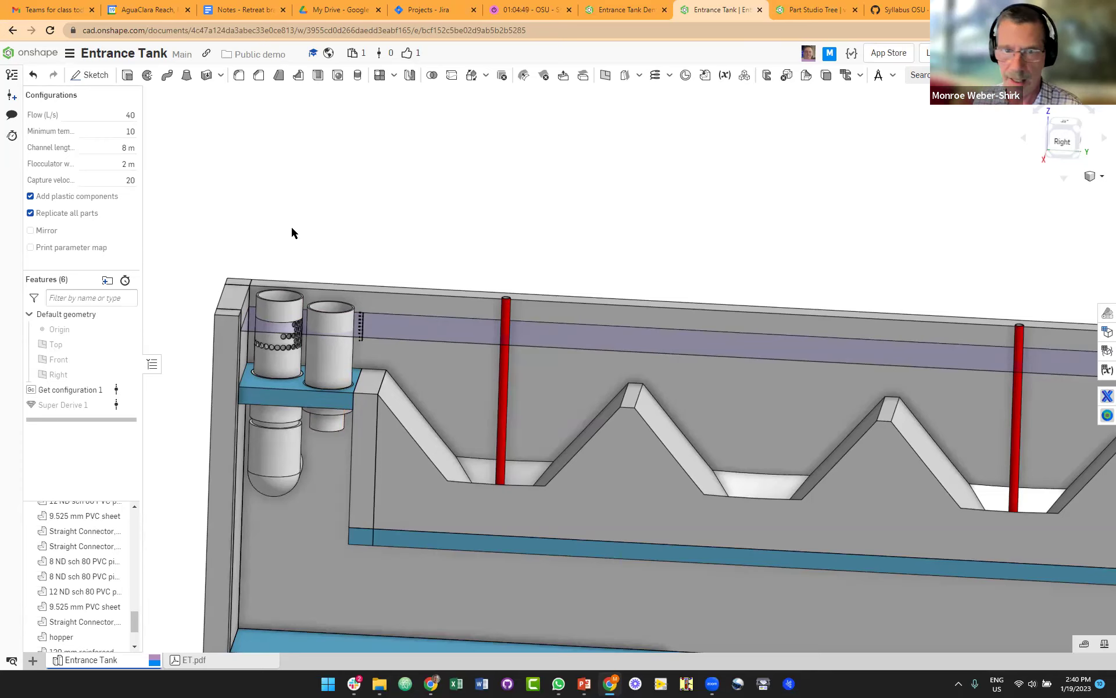
pyautogui.press('f')
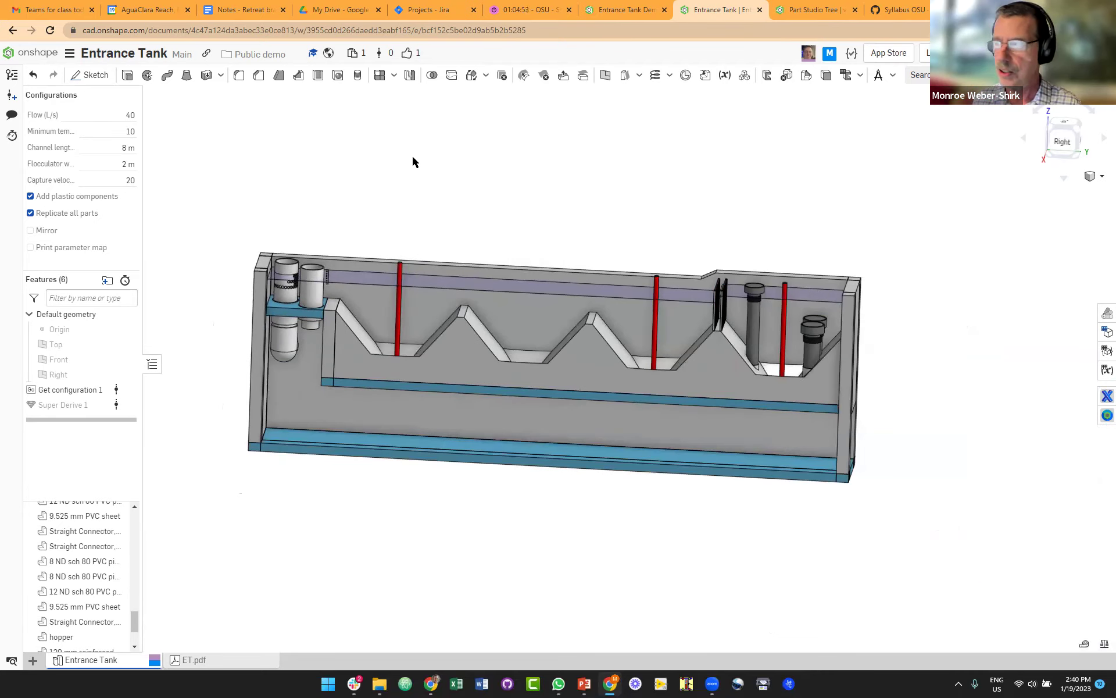
# Step: Switch to the Entrance Tank Demo document and start Sketch 1 on the Top plane
pyautogui.click(617, 11)
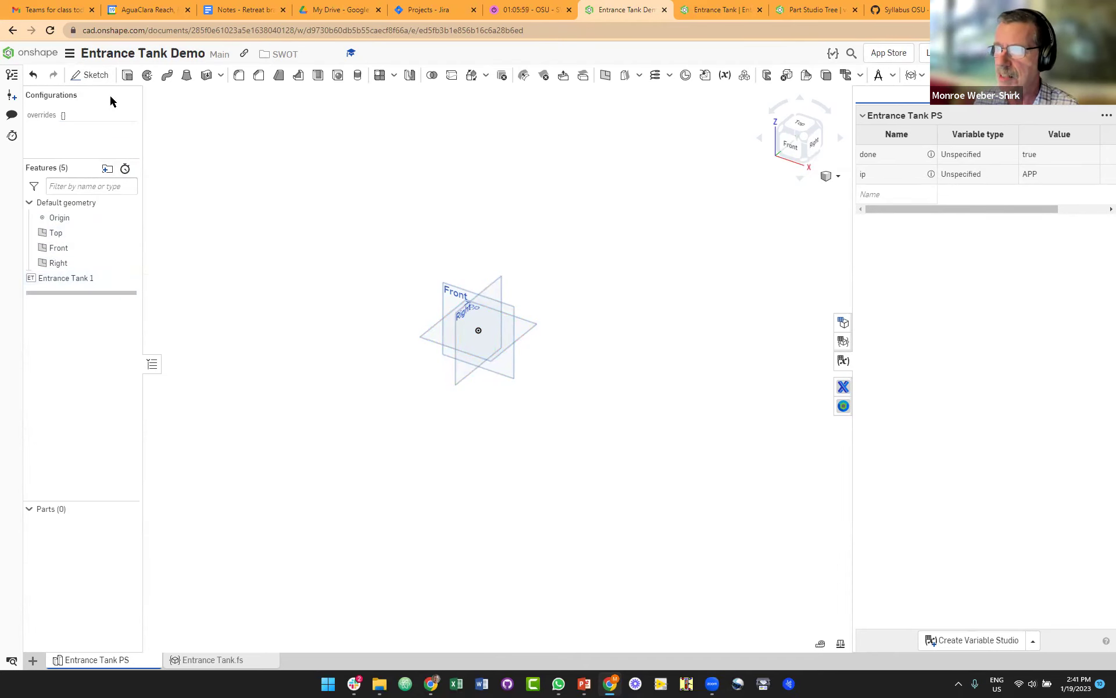
pyautogui.click(99, 75)
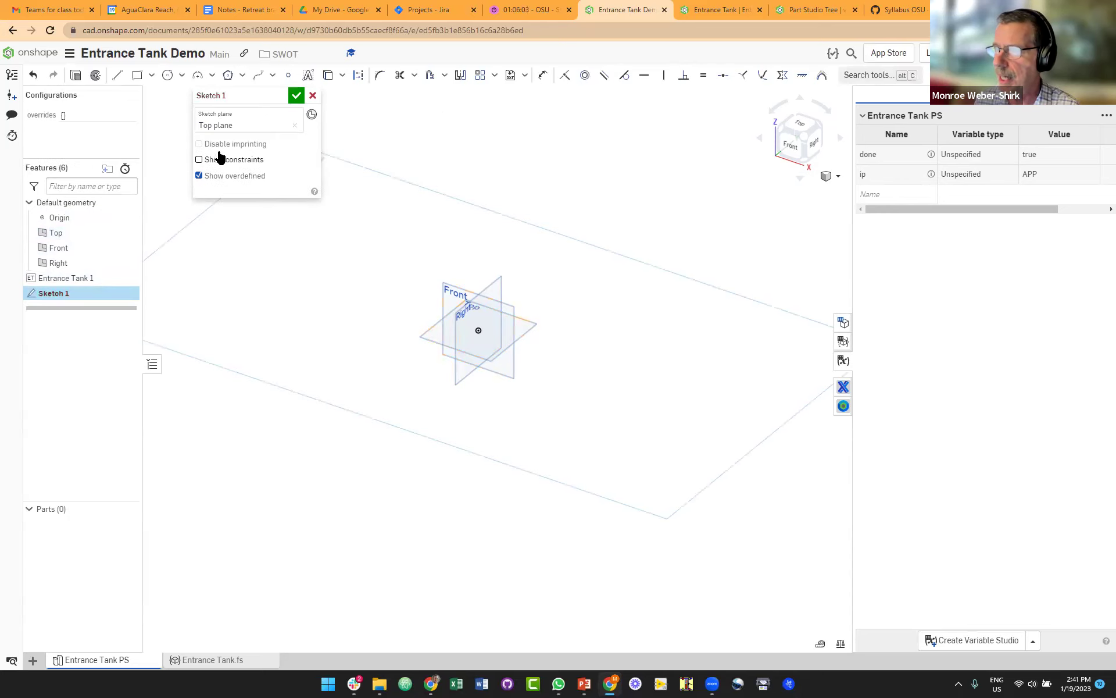
# Step: Draw a corner rectangle around the origin on the Top plane
pyautogui.click(135, 74)
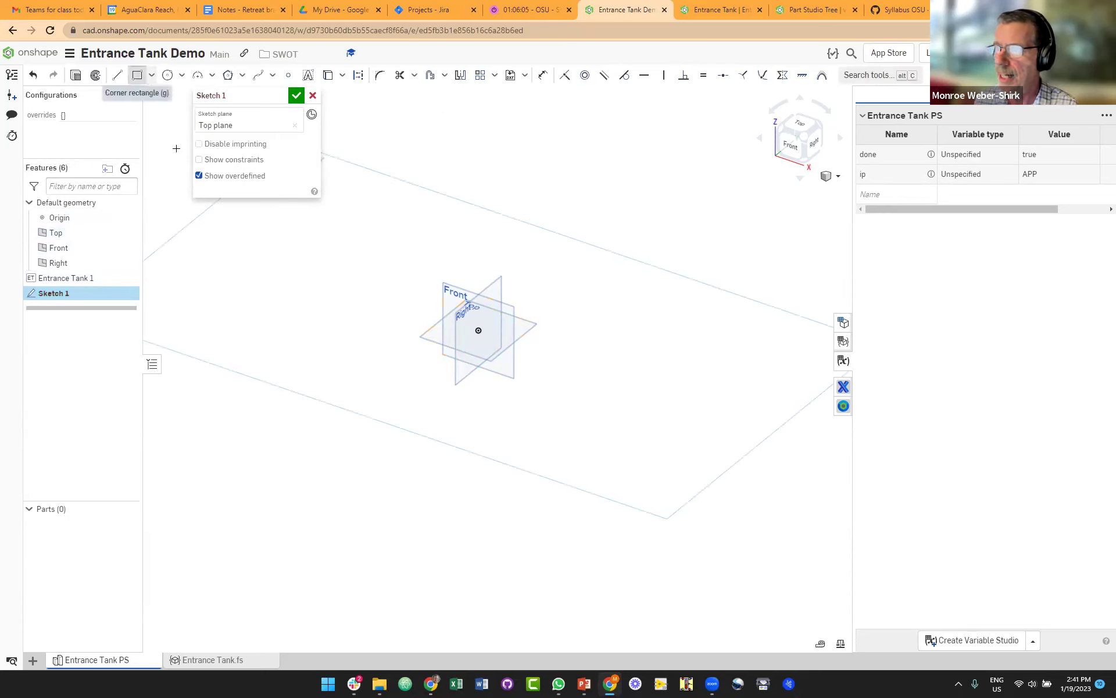
pyautogui.click(430, 266)
pyautogui.click(542, 372)
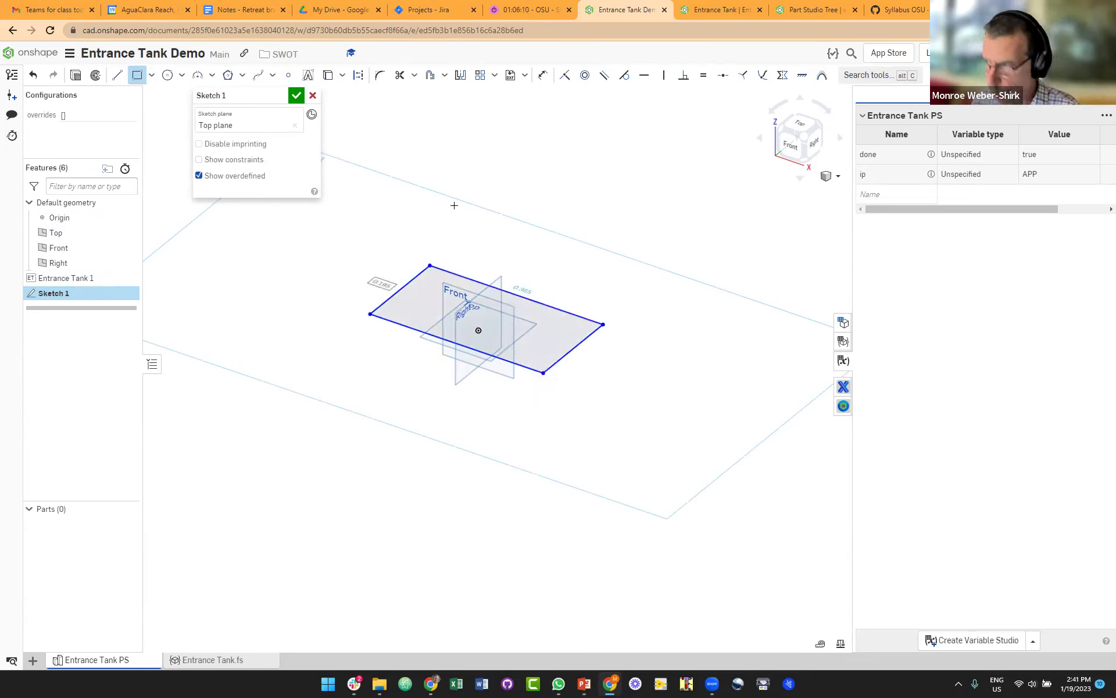
# Step: Dimension the rectangle's top edge to a length of 1.2 m
pyautogui.press('d')
pyautogui.click(480, 282)
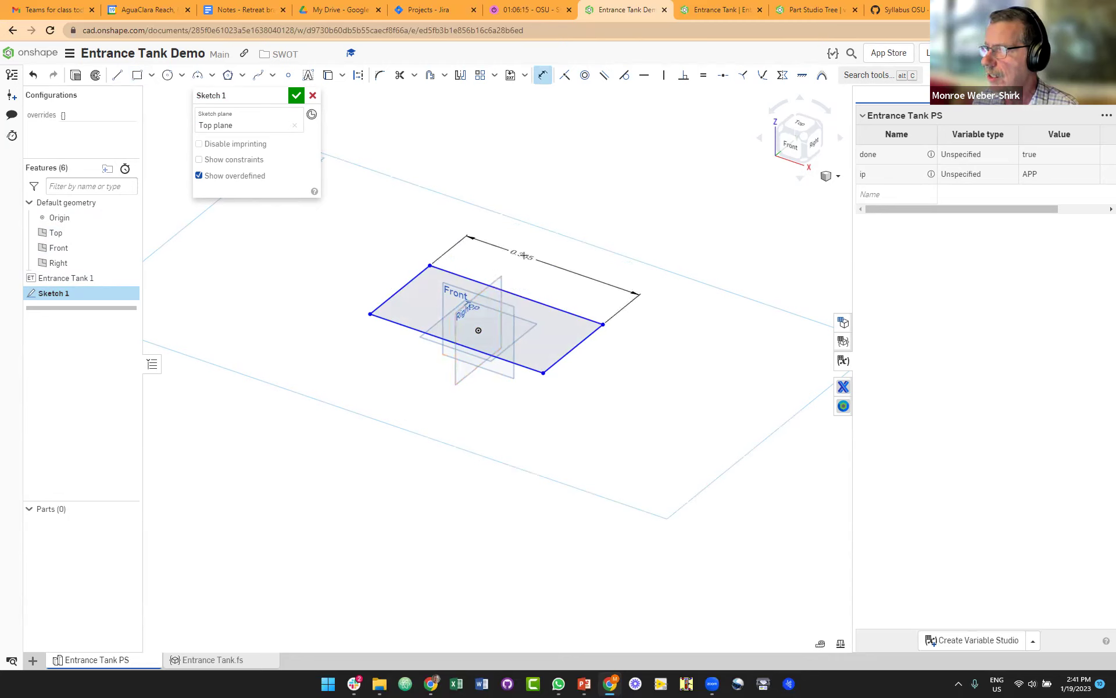
pyautogui.click(525, 257)
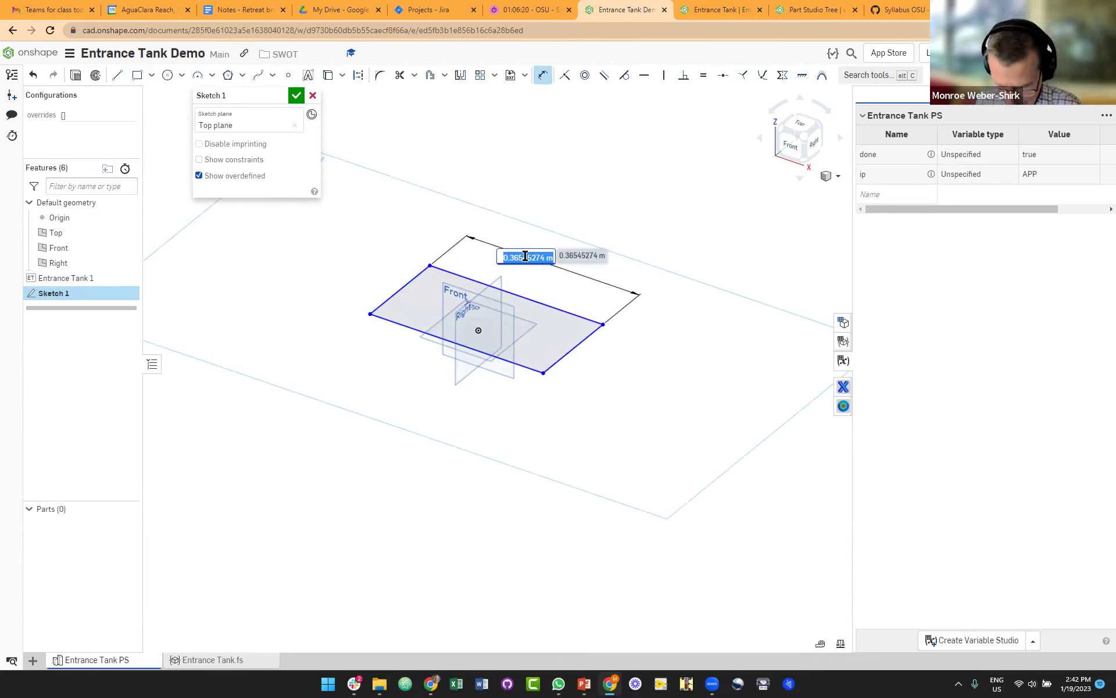
pyautogui.write('1.2')
pyautogui.press('Return')
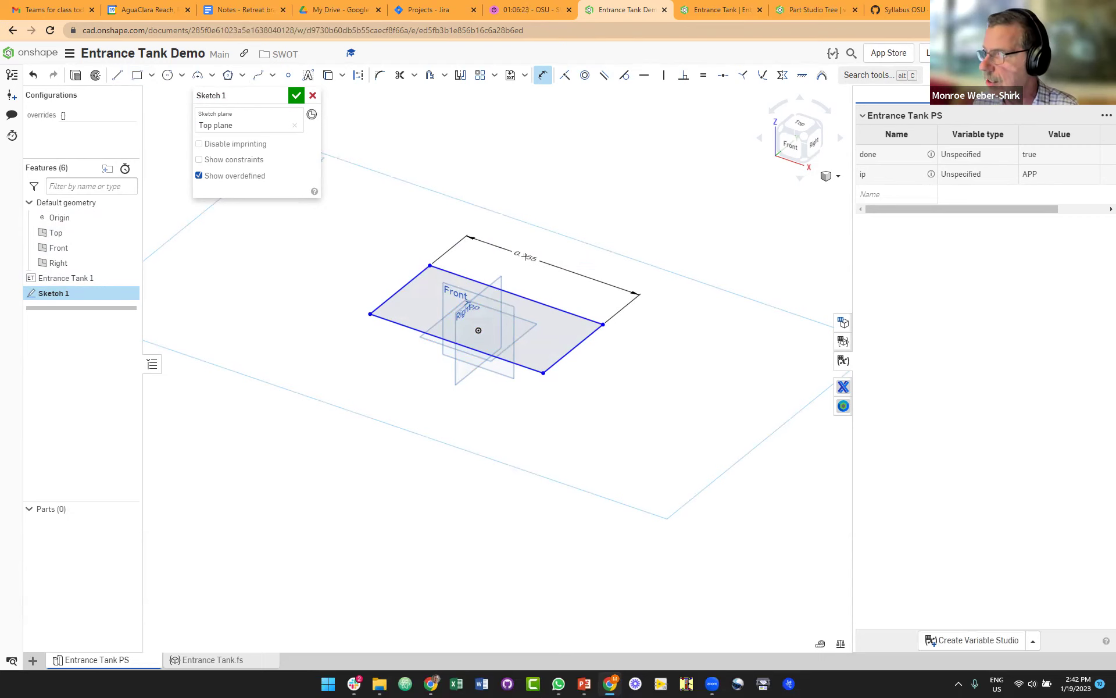
# Step: Reopen the 1.2 m dimension and enter # to reference a variable
pyautogui.scroll(-5, 525, 256)
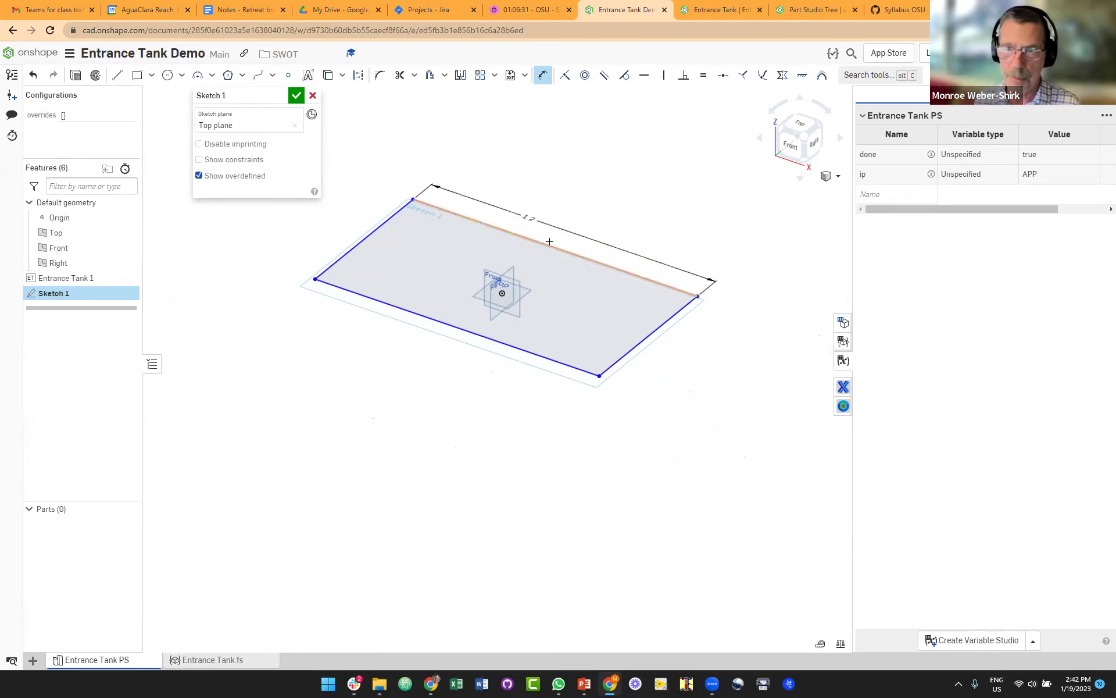
pyautogui.doubleClick(527, 217)
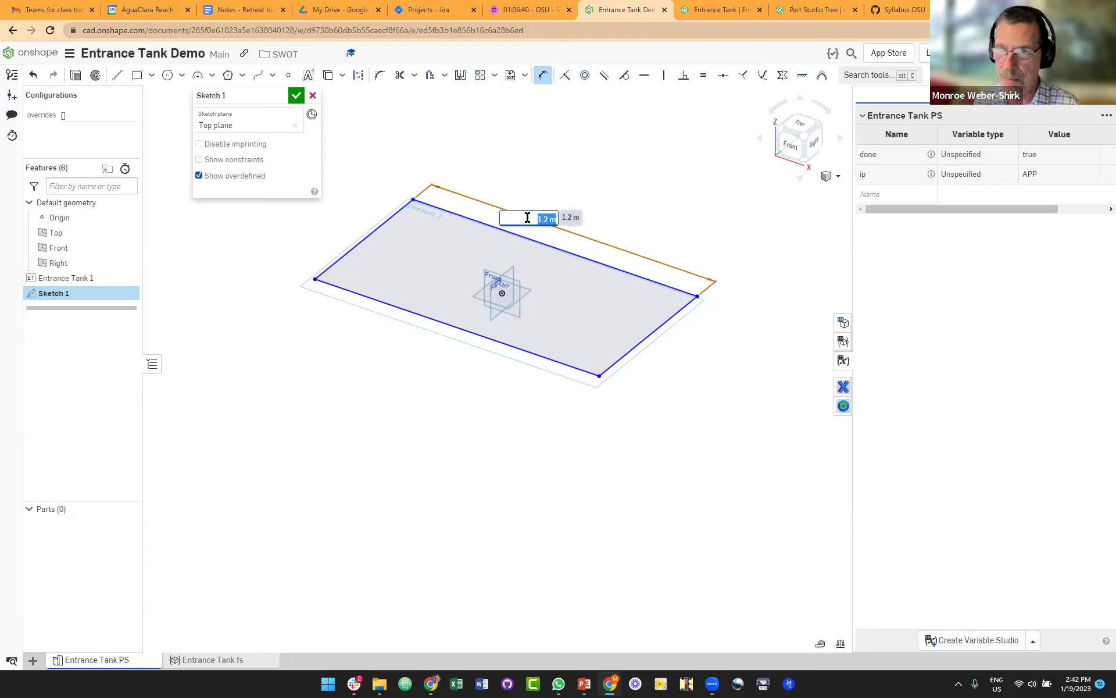
pyautogui.write('#')
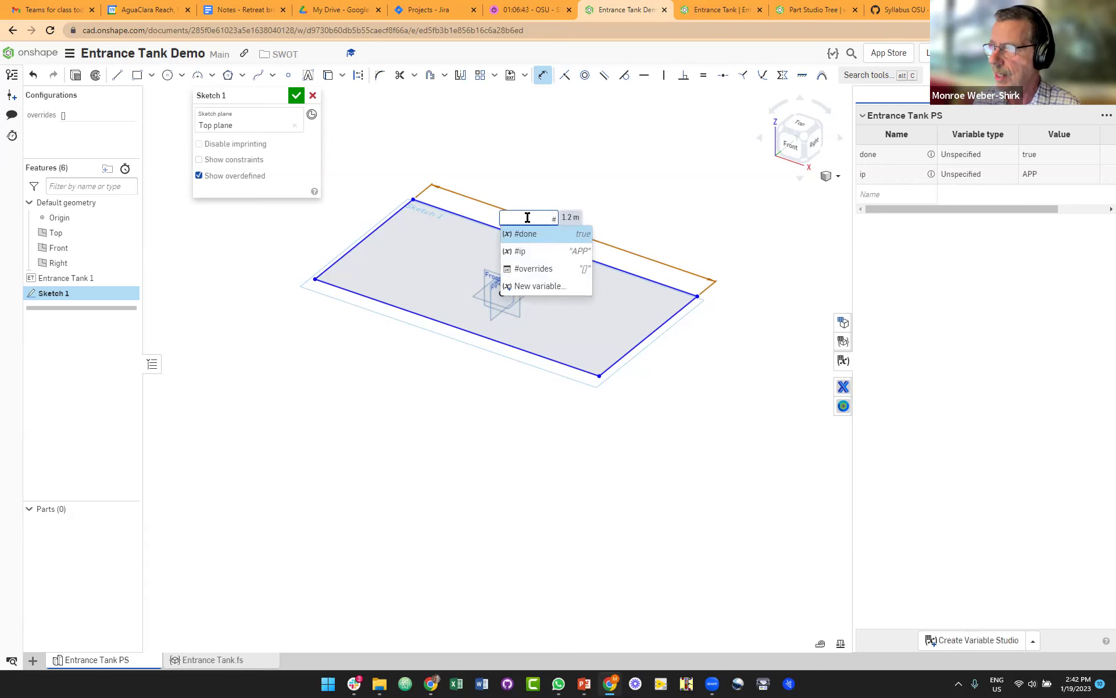
# Step: Create configuration variable tankL to drive the top-edge length, then accept Sketch 1
pyautogui.click(529, 286)
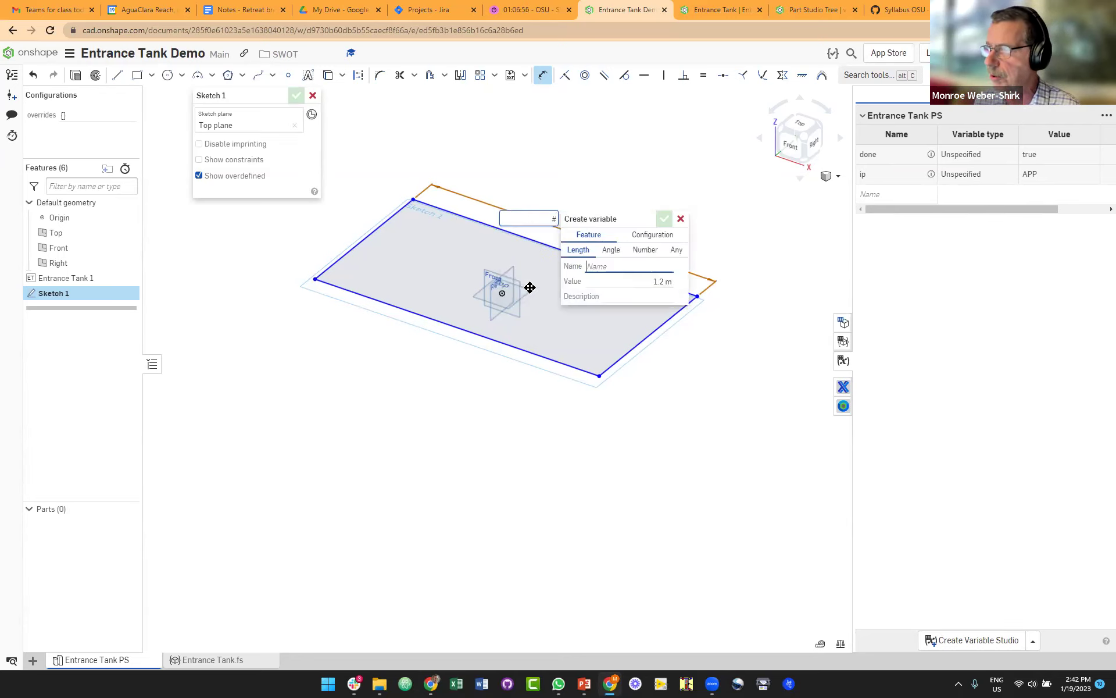
pyautogui.click(659, 237)
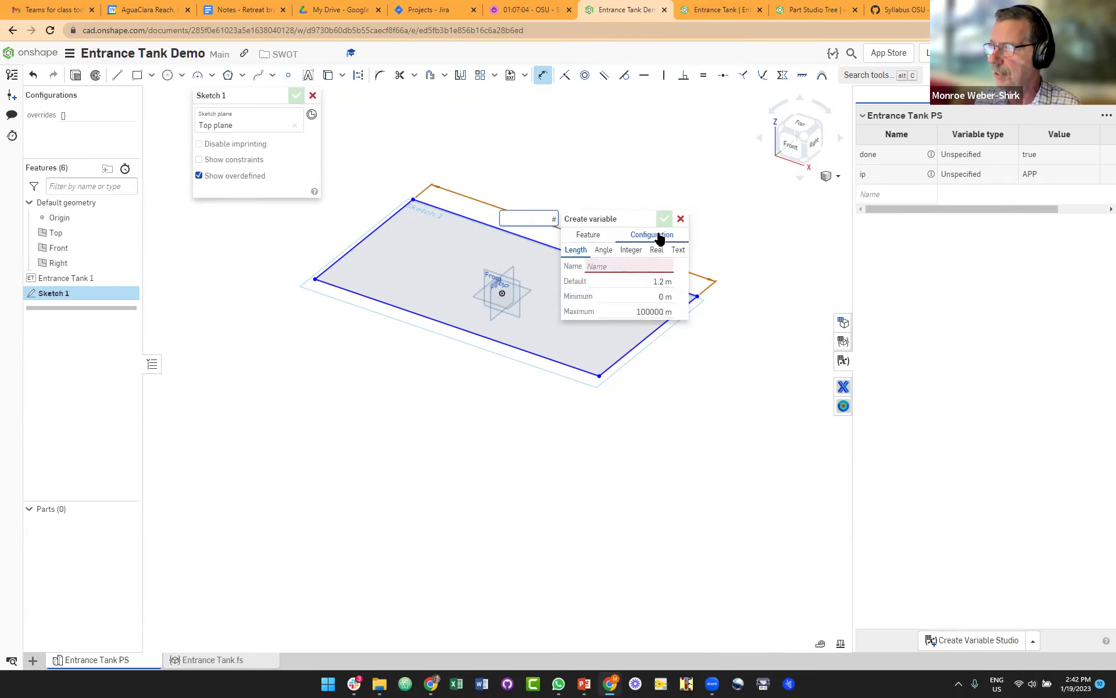
pyautogui.click(602, 268)
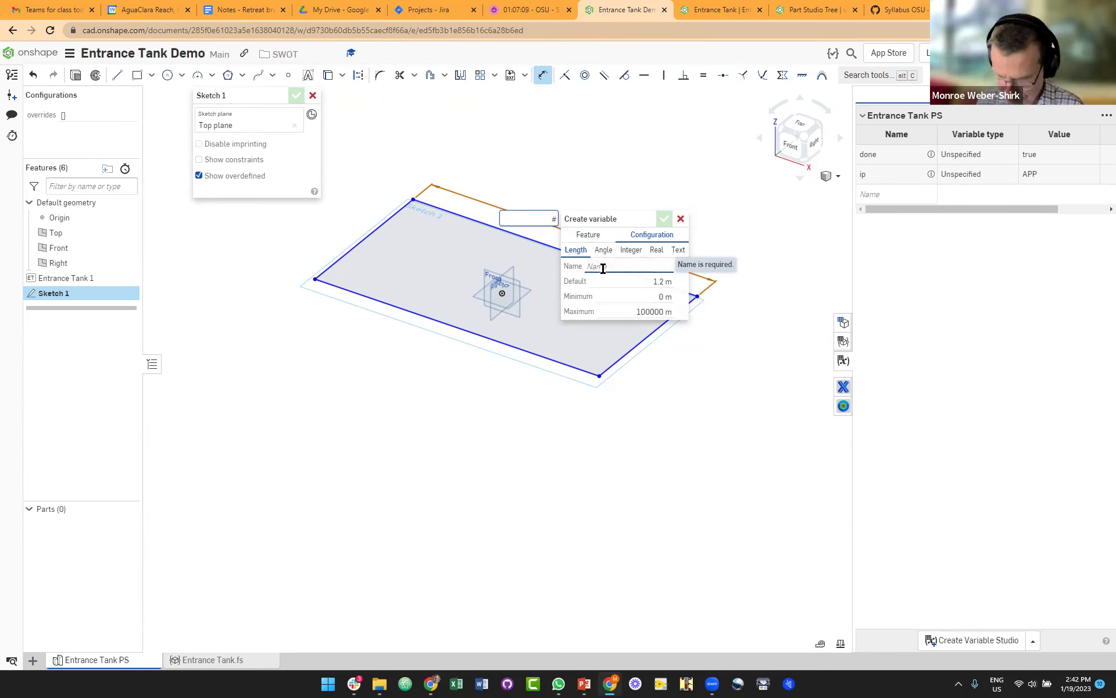
pyautogui.write('tankL')
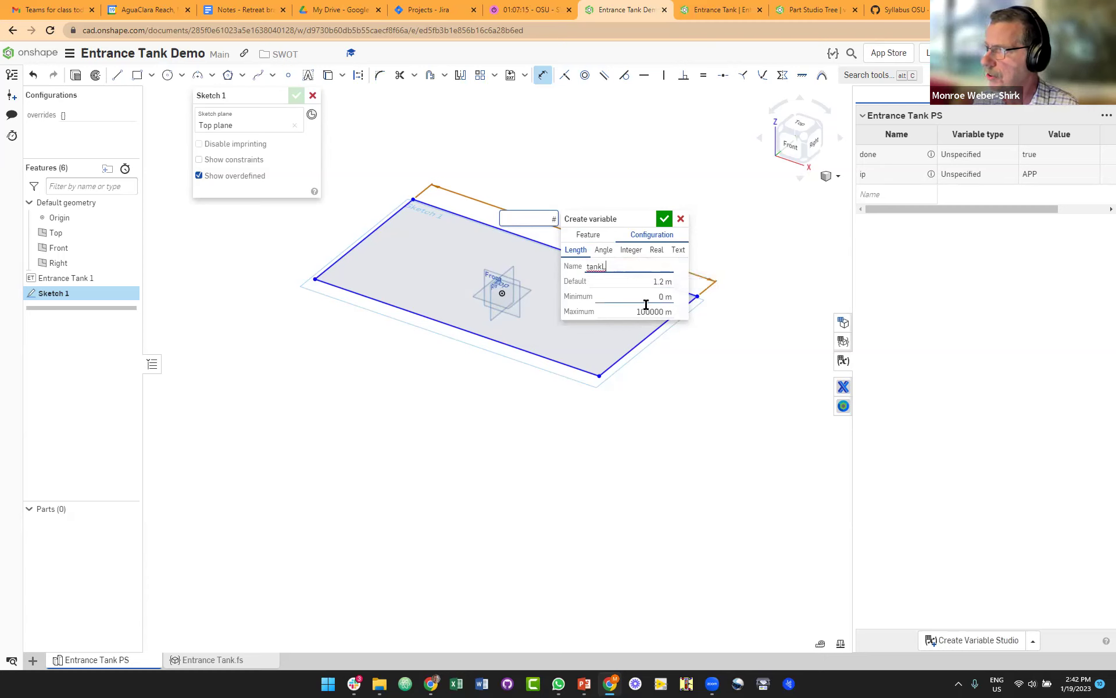
pyautogui.click(664, 219)
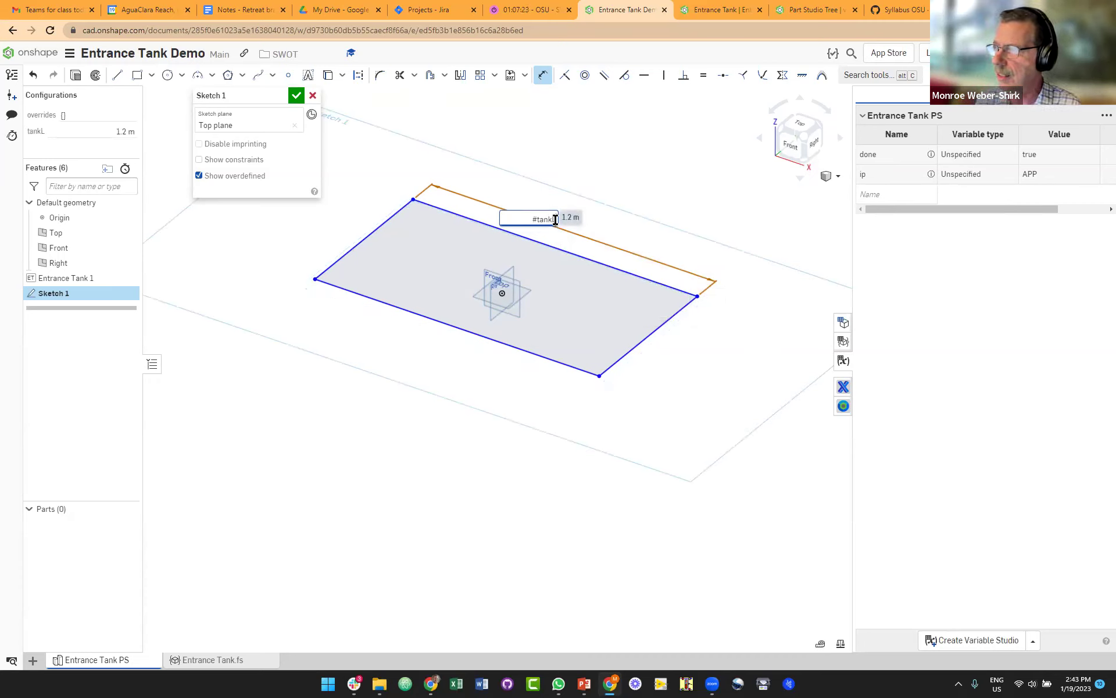
pyautogui.press('Return')
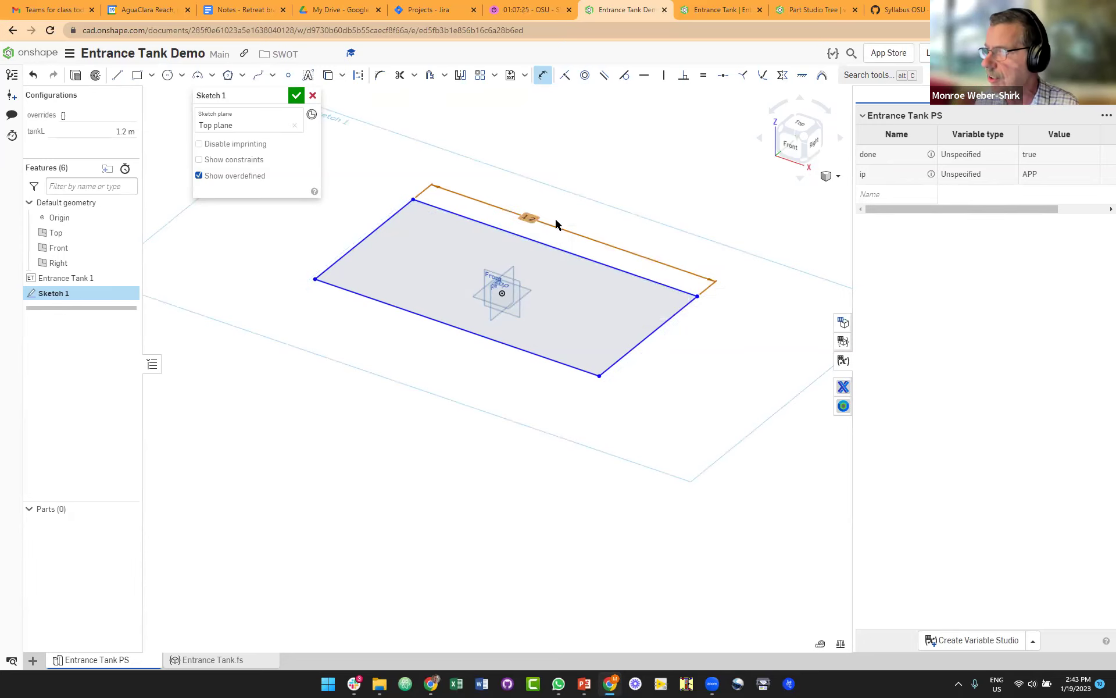
pyautogui.click(296, 97)
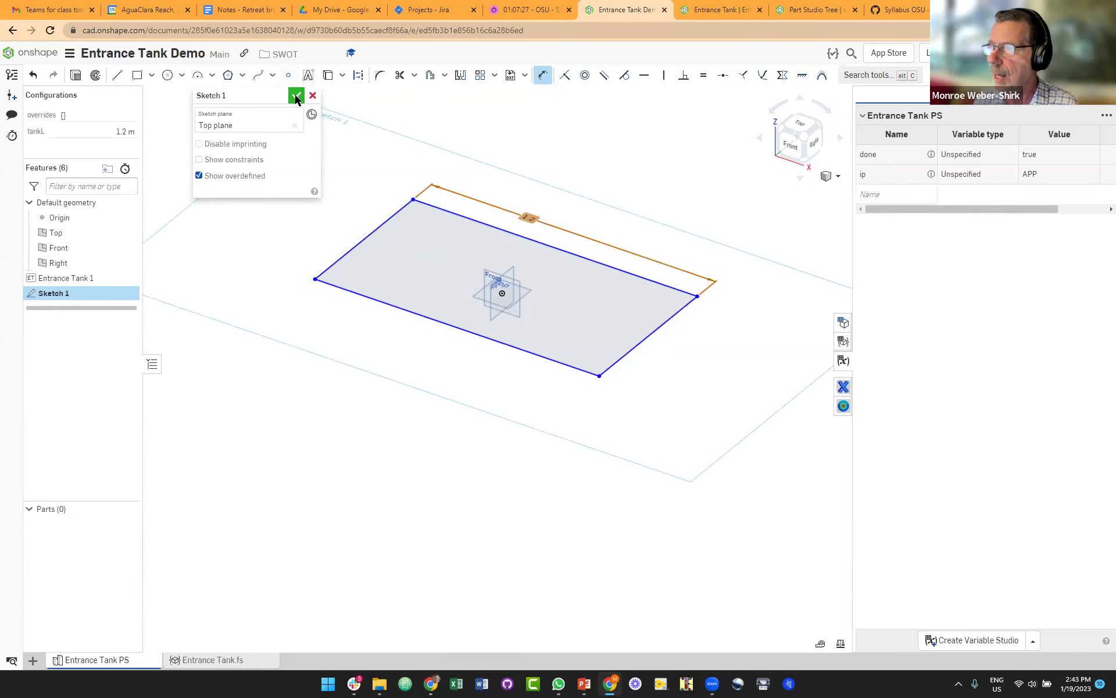